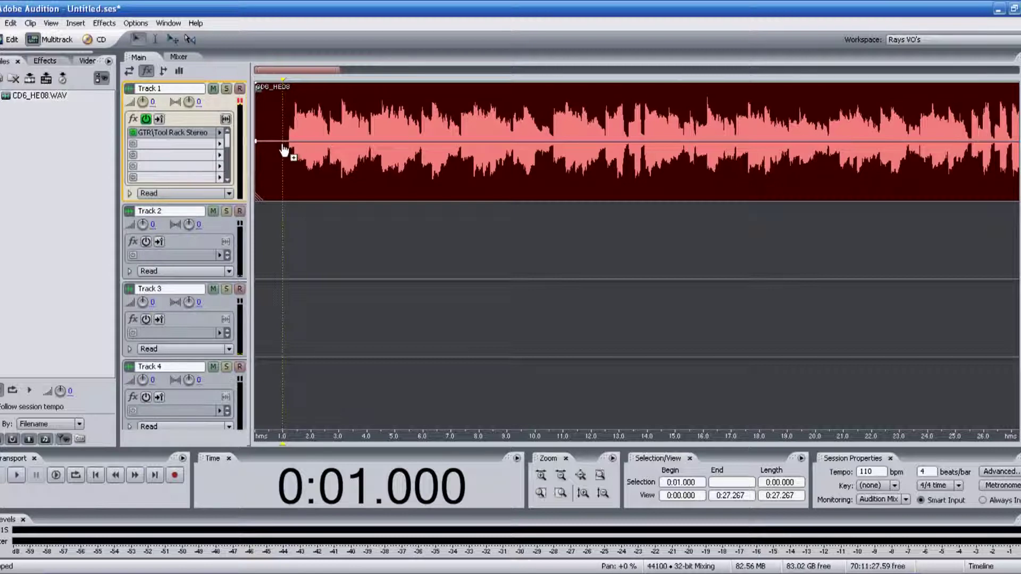
key("space")
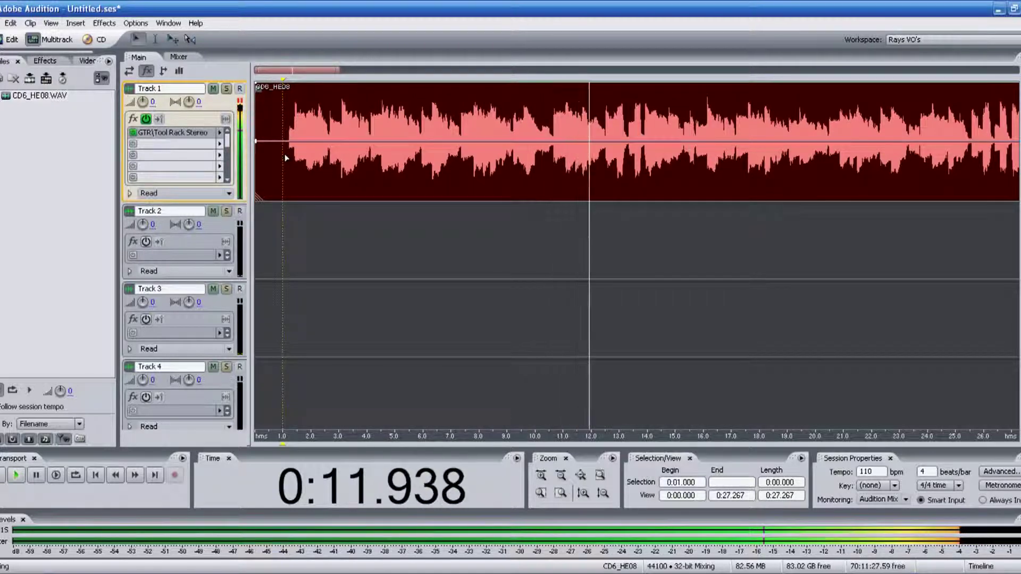
key("space")
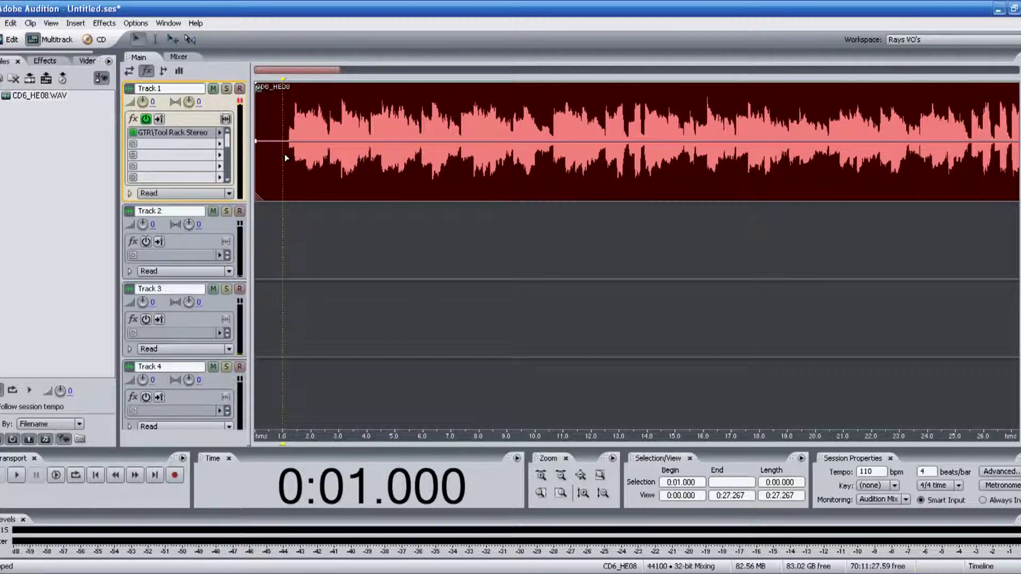
- Put Special > Guitar Suite in Track 1's second effect slot and show its Effect Preset list
left_click(219, 143)
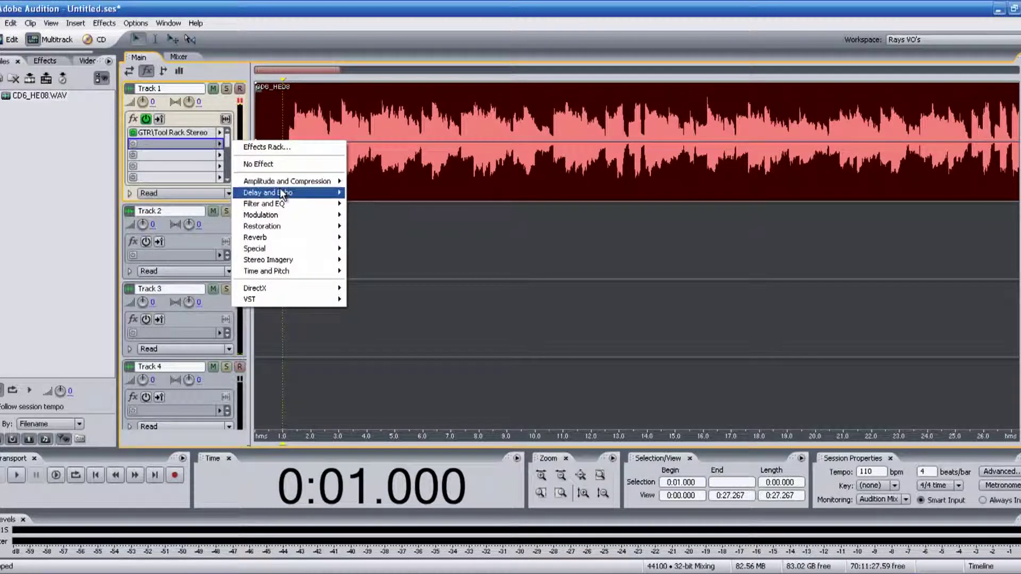
mouse_move(306, 252)
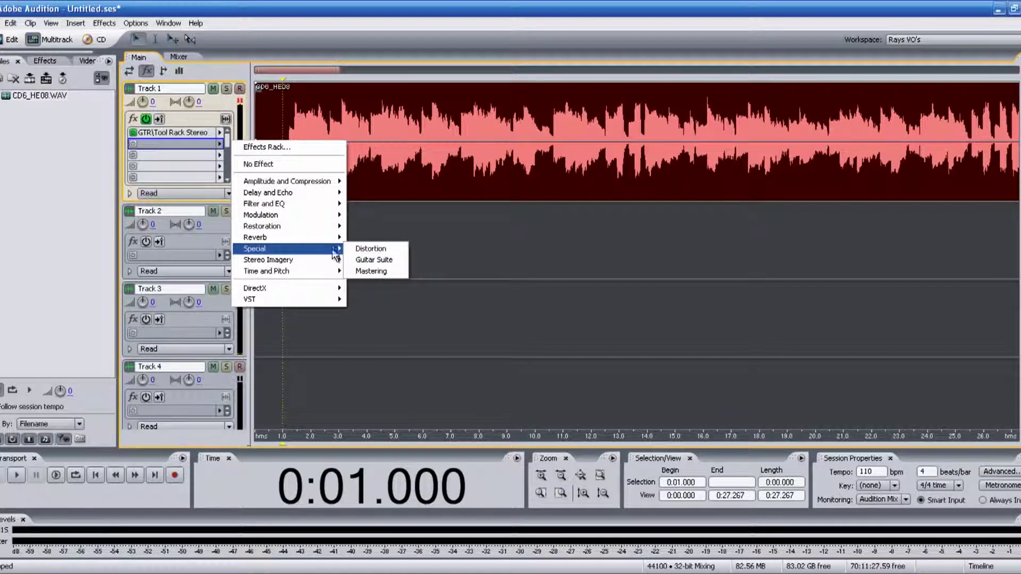
left_click(358, 259)
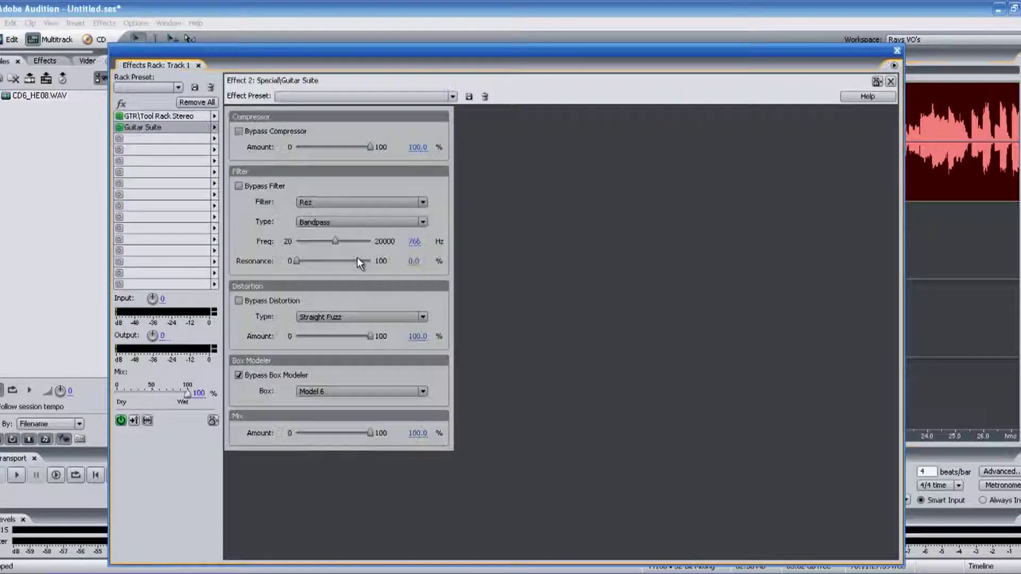
left_click(452, 96)
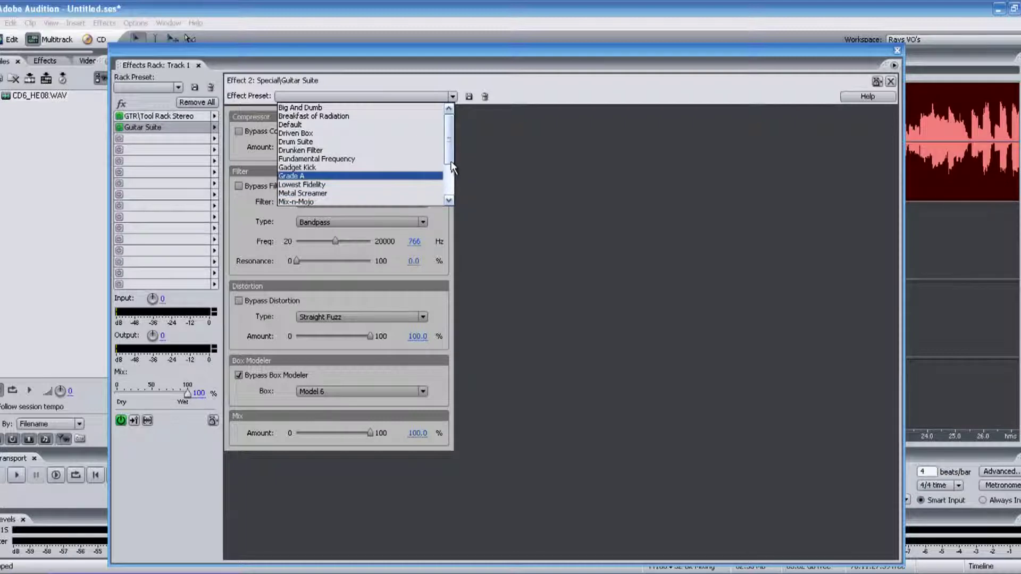
- Start playback and apply the Breakfast of Radiation Guitar Suite preset
mouse_move(449, 157)
left_mouse_down()
mouse_move(449, 190)
mouse_move(449, 157)
left_mouse_up()
left_click(541, 101)
key("space")
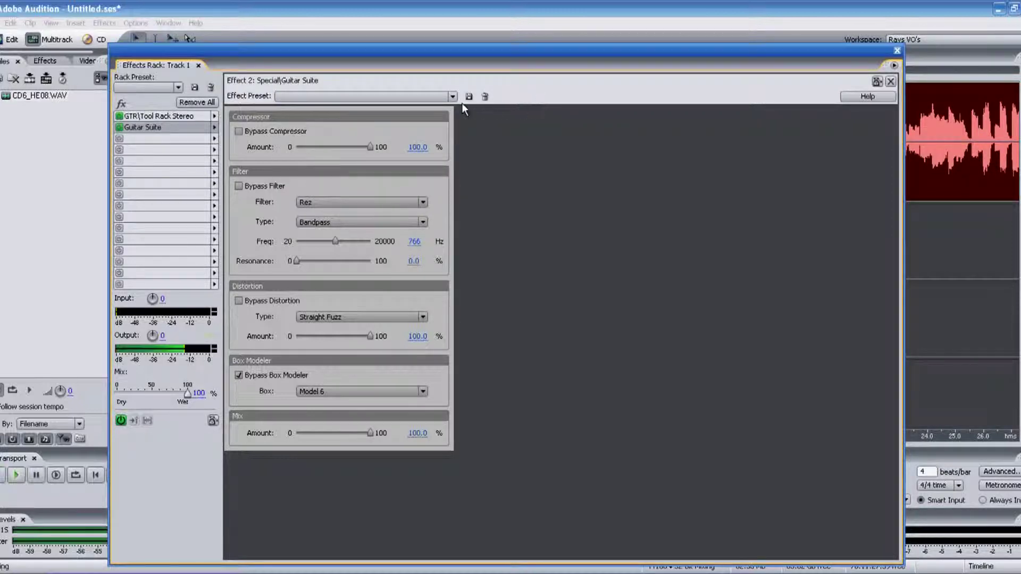
left_click(452, 97)
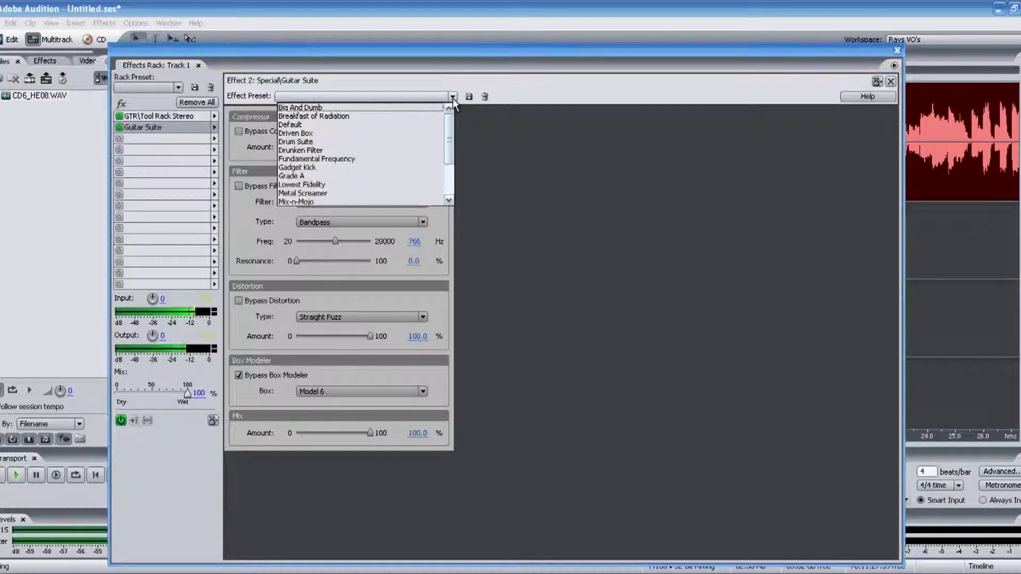
left_click(429, 117)
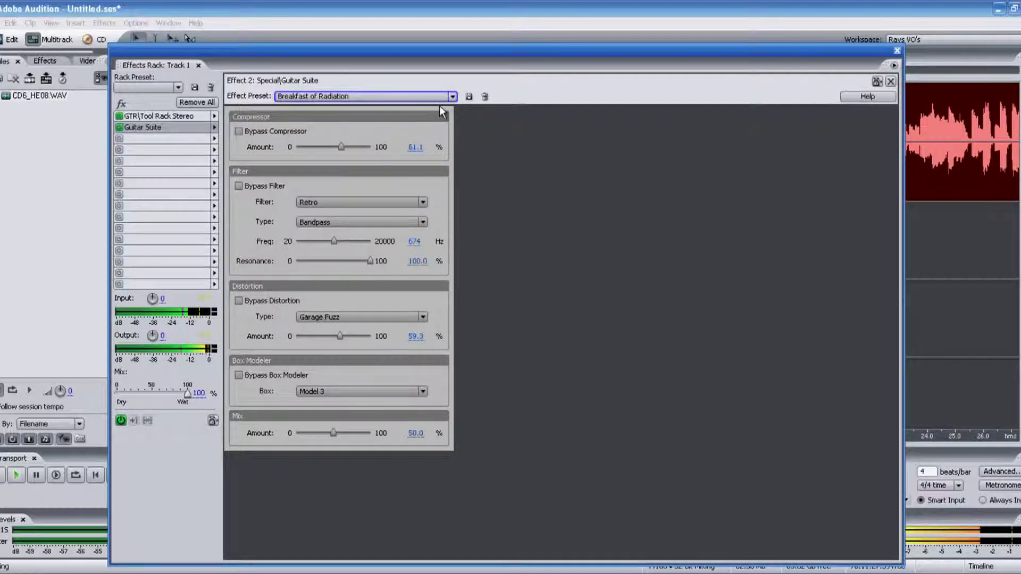
- Audition the Grade A, Slightly Burned and The Old School presets, ending on Tourette Spasm
left_click(452, 96)
left_click(379, 159)
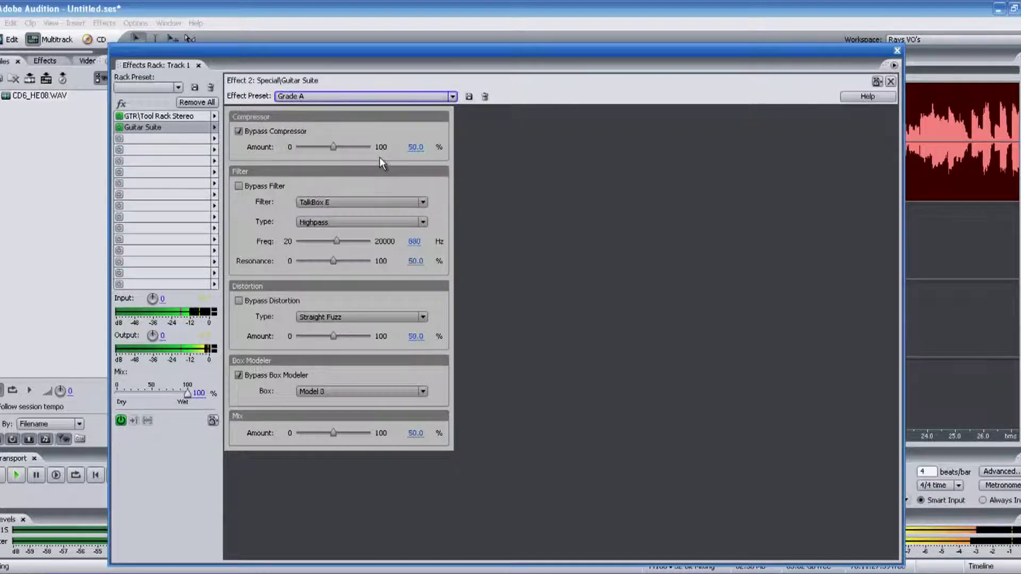
left_click(452, 96)
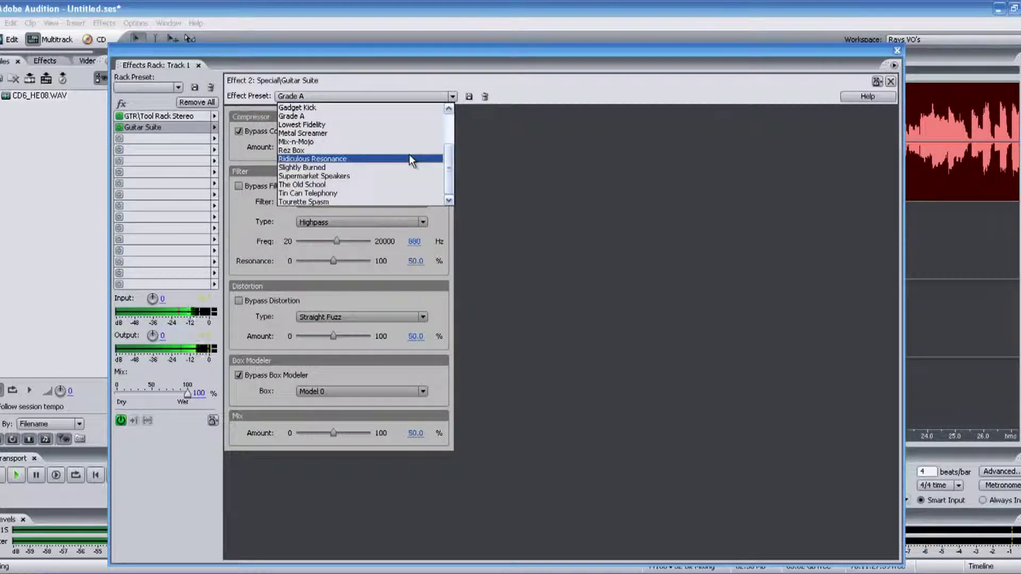
left_click(403, 167)
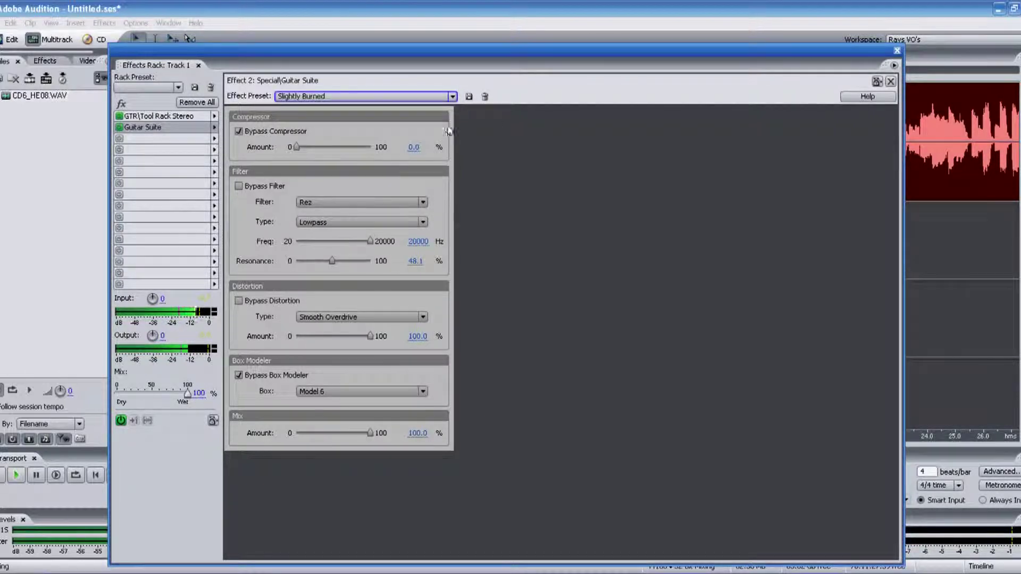
left_click(452, 97)
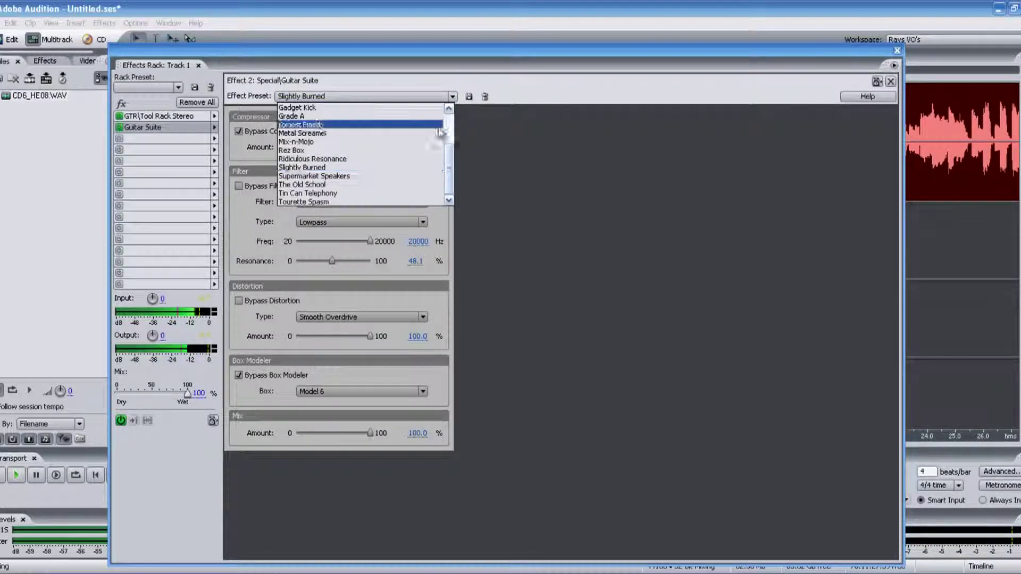
left_click(395, 181)
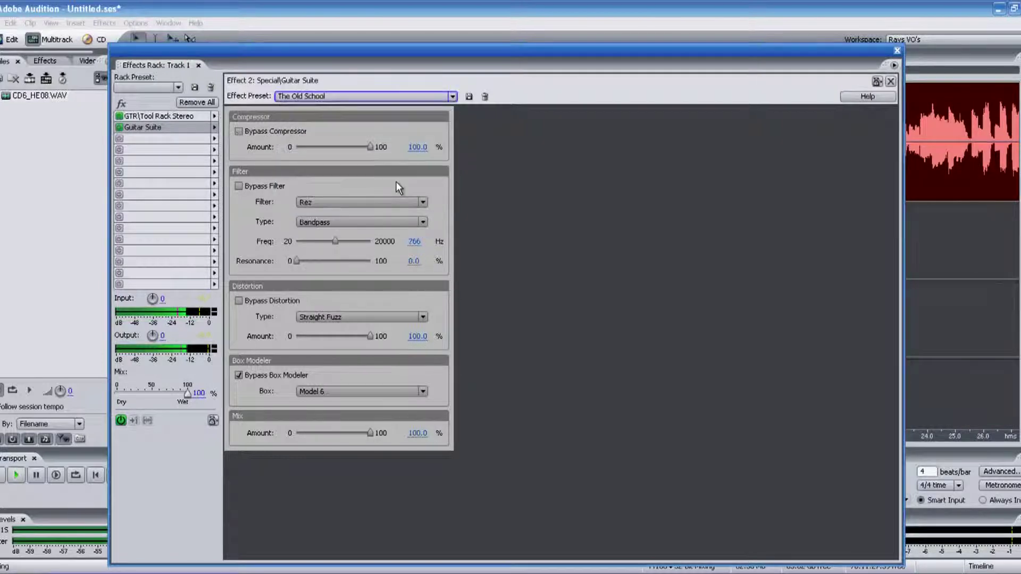
left_click(452, 97)
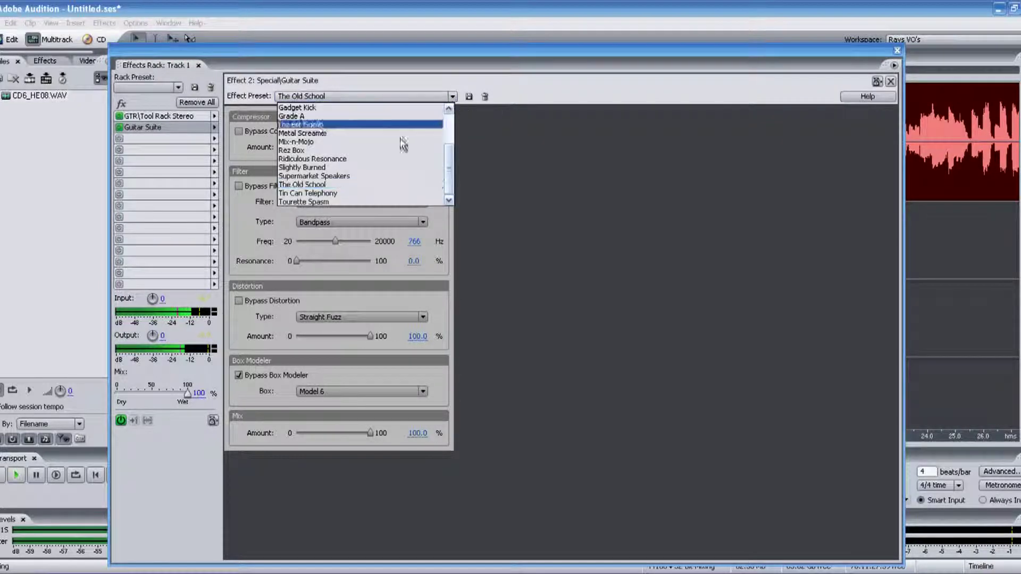
left_click(381, 203)
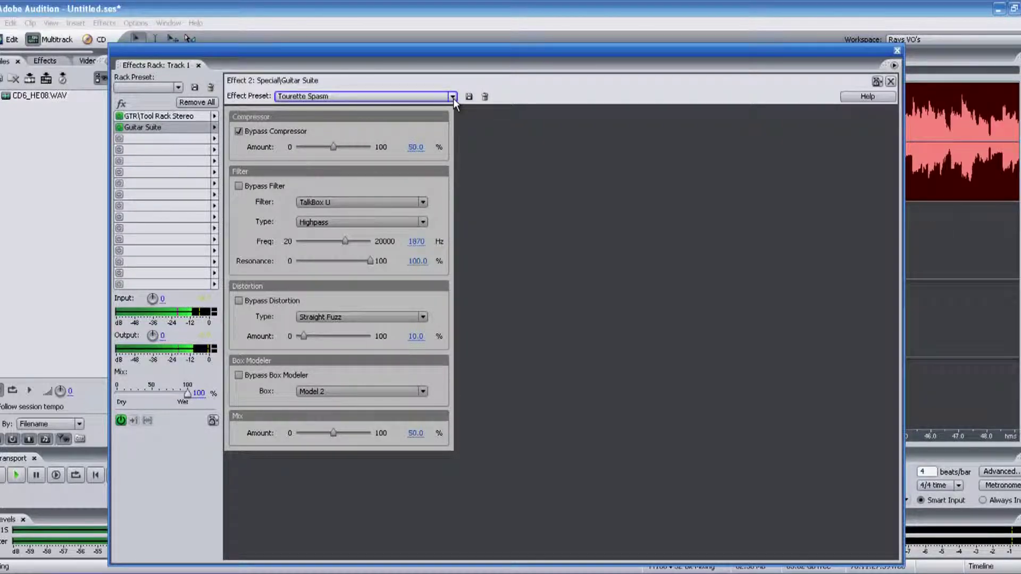
- Remove Guitar Suite from Track 1's effects and close the Track 1 effects rack
right_click(170, 127)
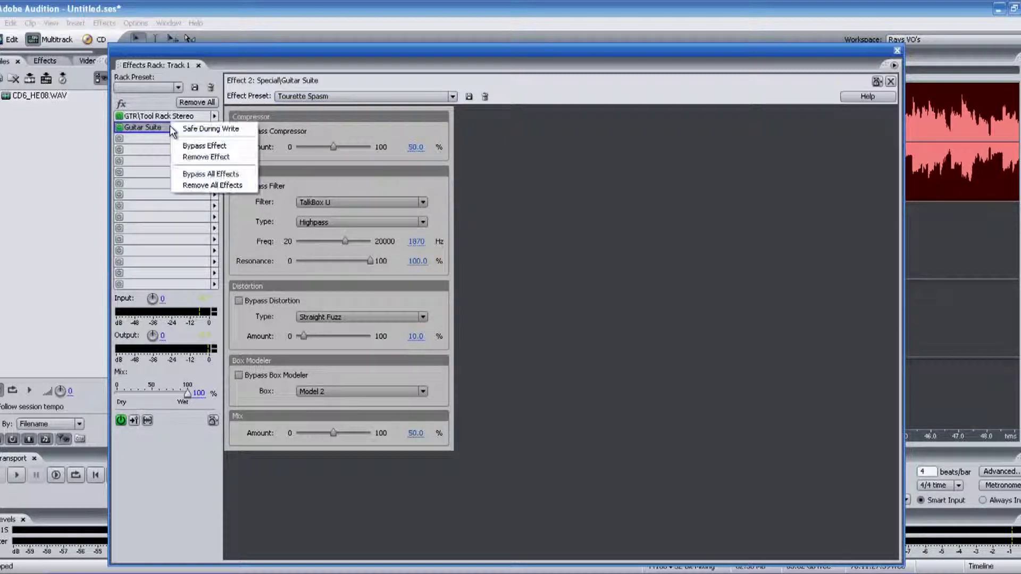
left_click(187, 157)
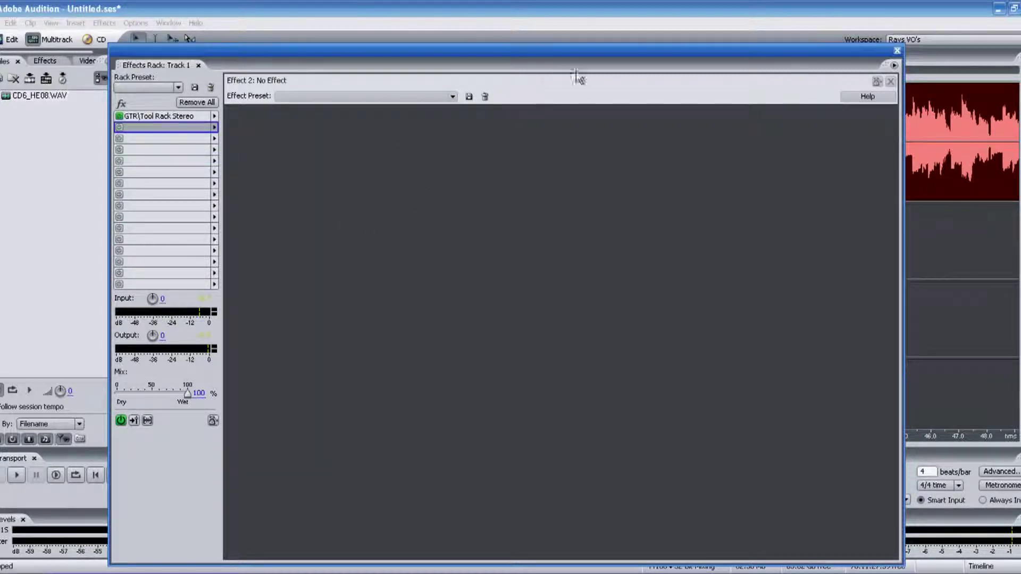
left_click(897, 50)
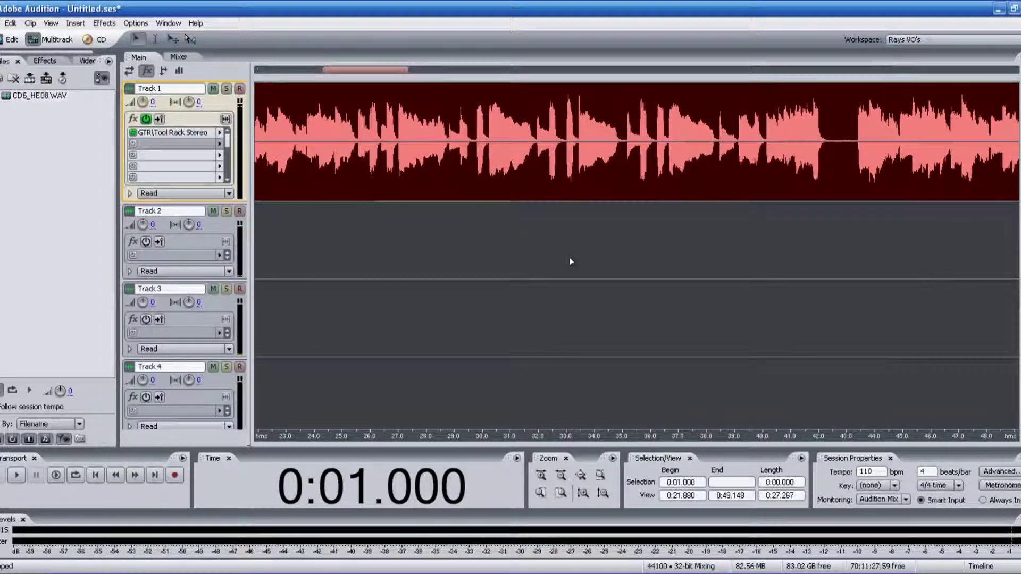
- Open the GTR Tool Rack Stereo editor and choose Compressor for its first stomp slot
double_click(177, 132)
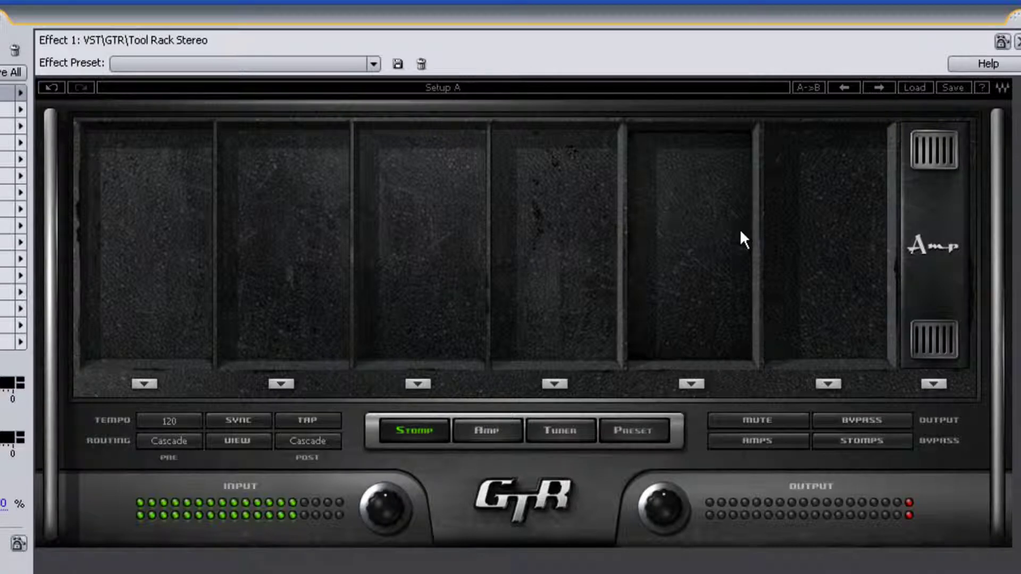
left_click(144, 383)
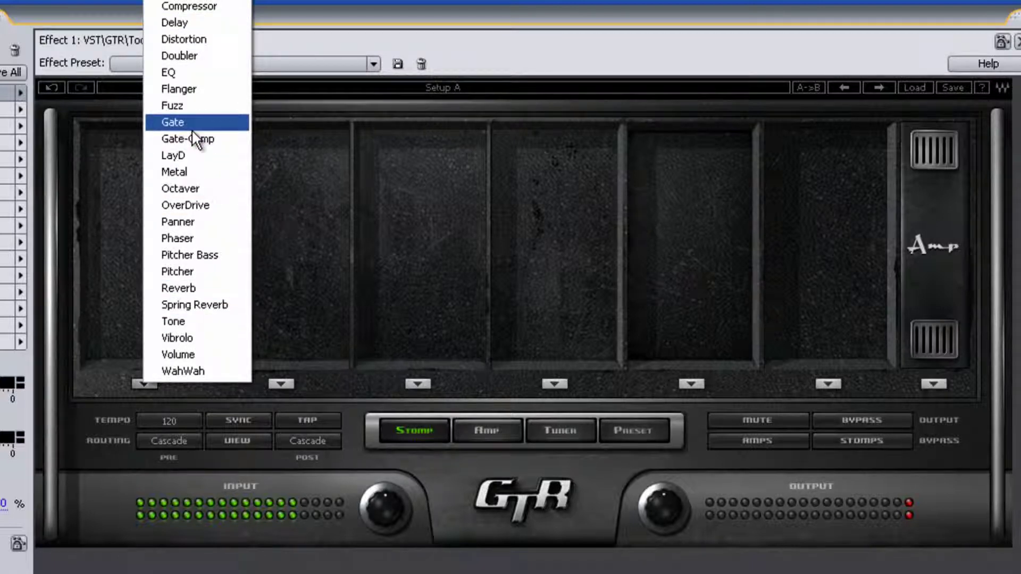
- Load Chorus, WahWah, Pitcher Bass, Metal and Reverb pedals into stomp slots 2 through 6
left_click(185, 5)
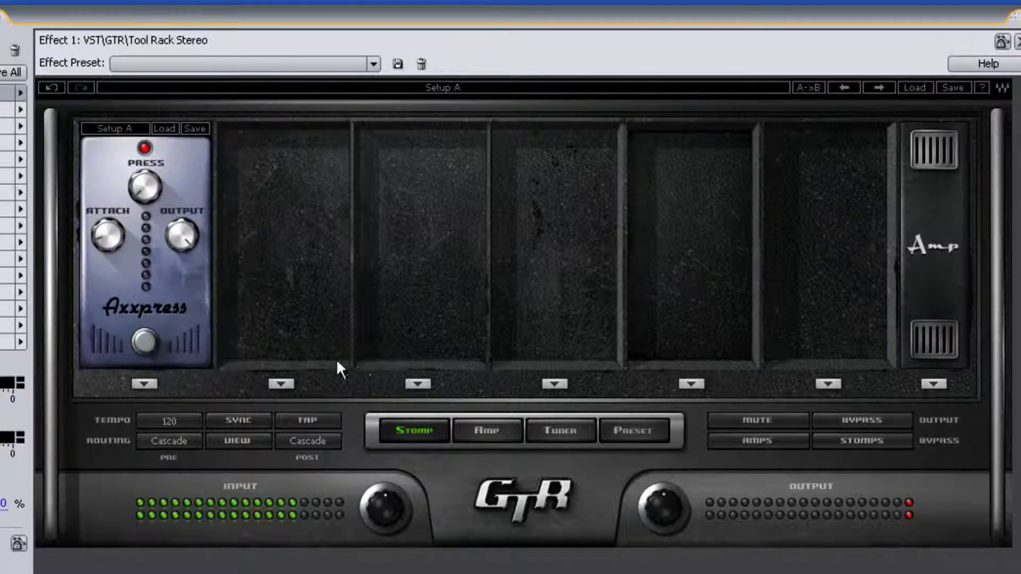
left_click(289, 385)
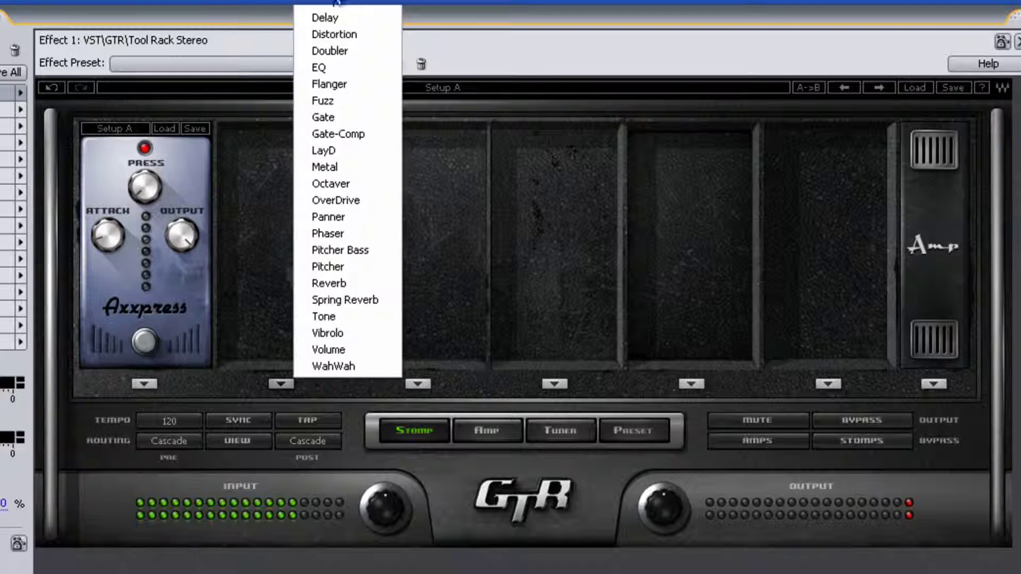
left_click(335, 2)
left_click(411, 383)
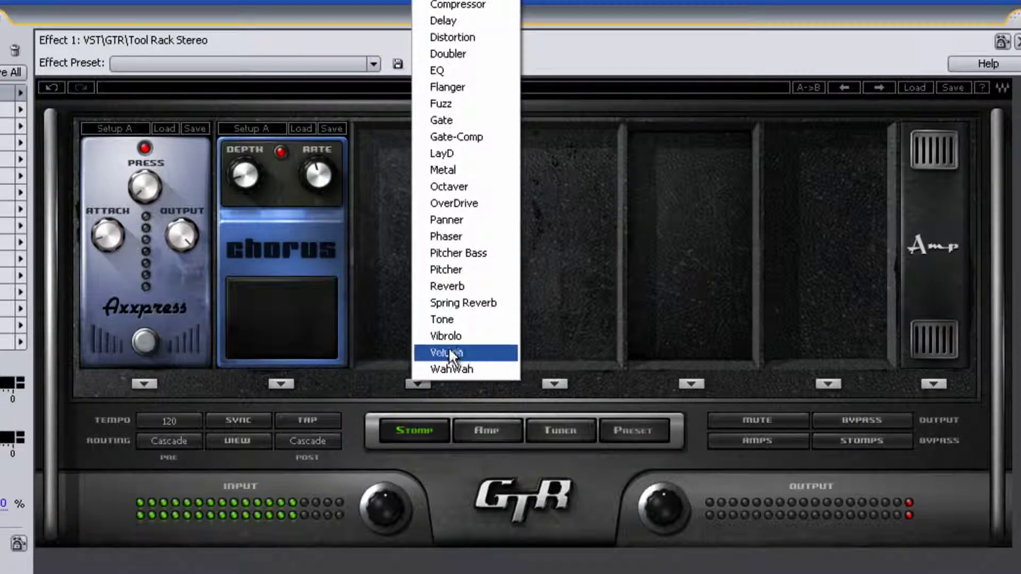
left_click(451, 368)
left_click(553, 383)
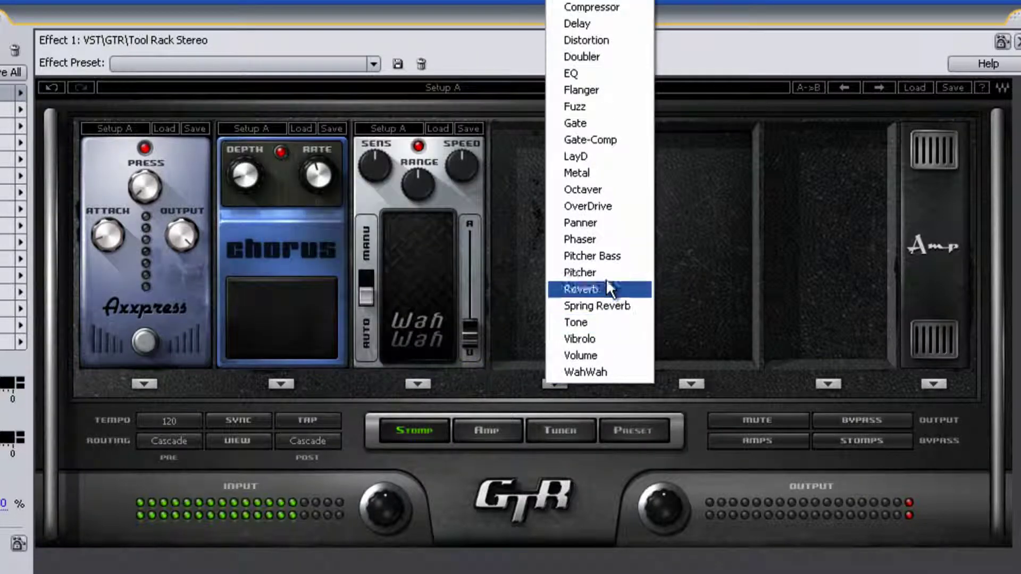
left_click(598, 254)
left_click(691, 383)
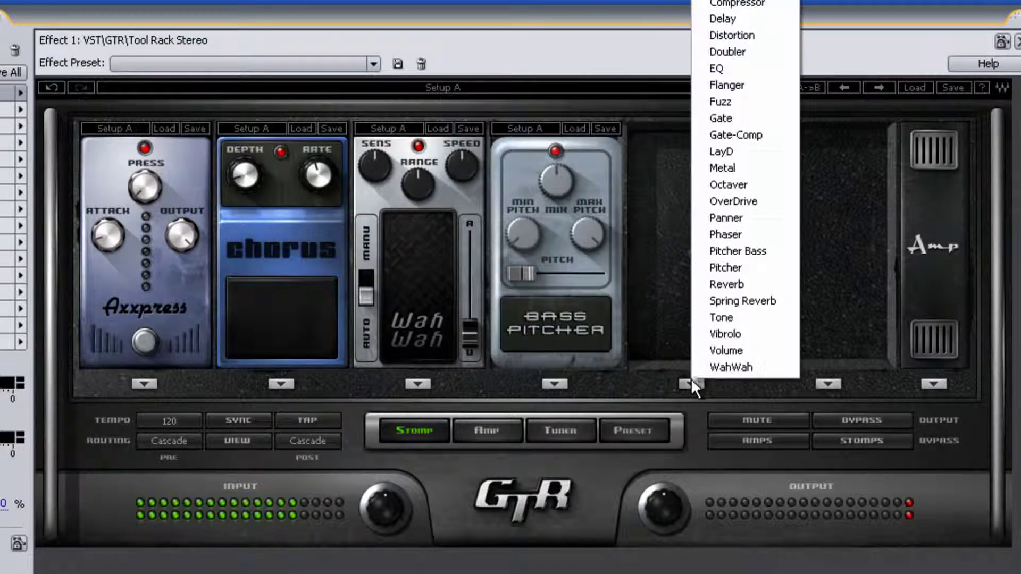
left_click(781, 168)
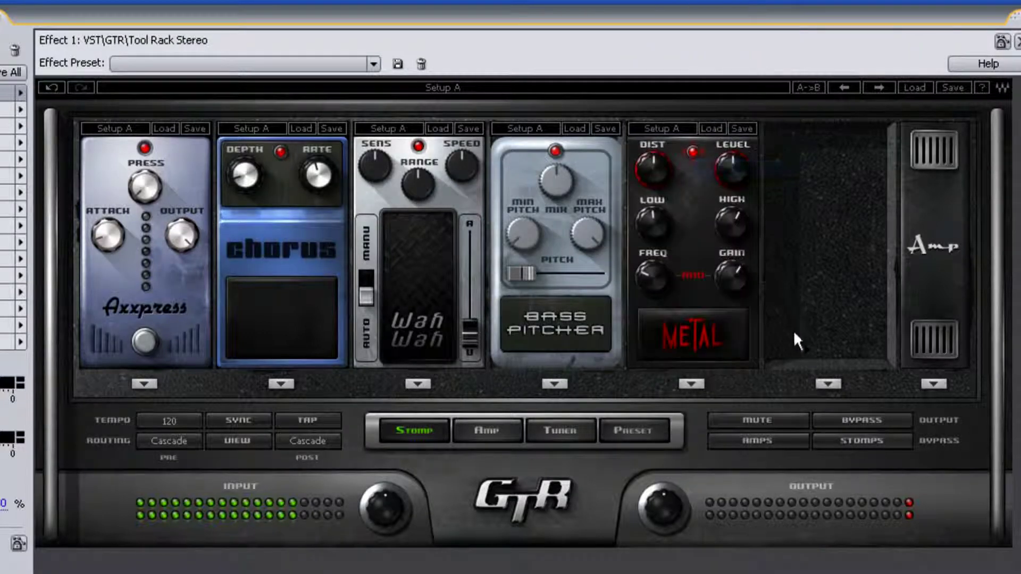
left_click(826, 382)
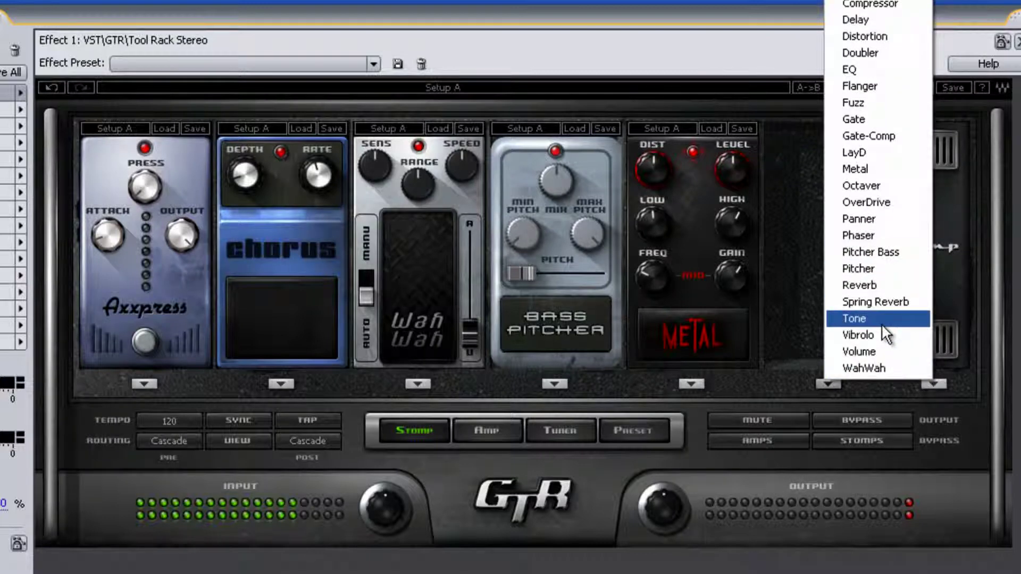
left_click(869, 288)
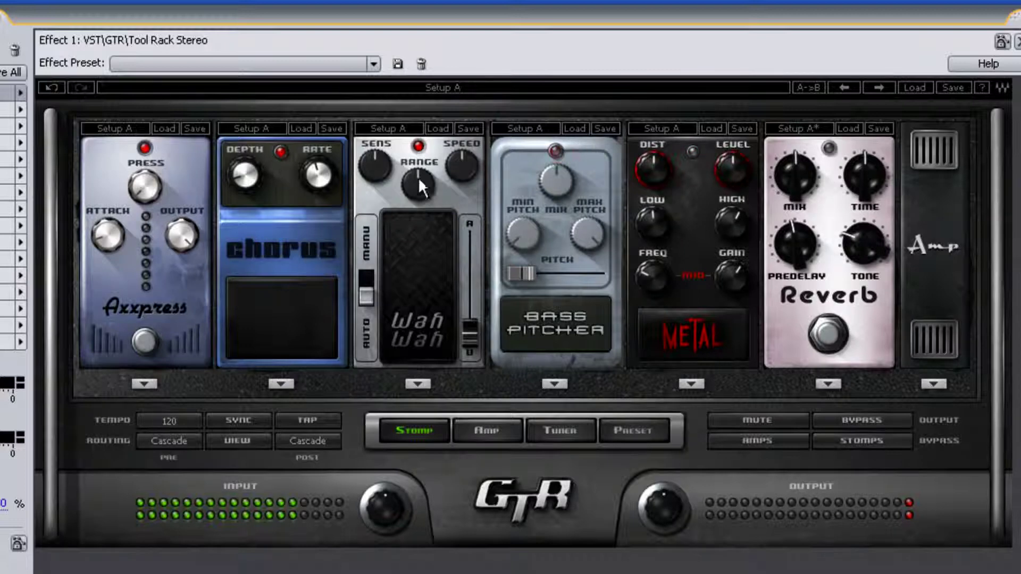
- Bypass the Wah Wah and Axxpress pedals with their footswitches
left_click(416, 149)
left_click(145, 148)
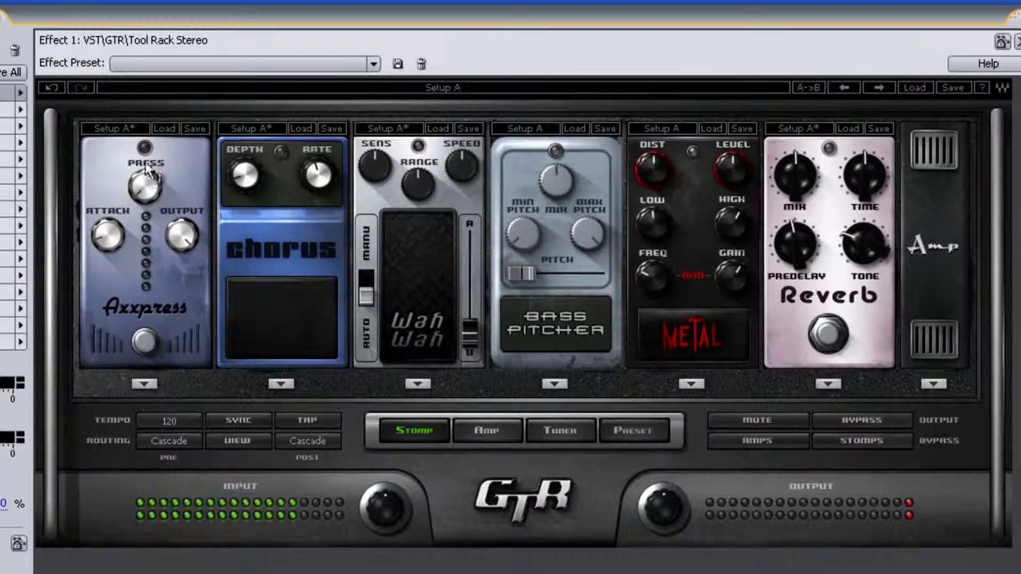
- Toggle Axxpress on and off, raise Chorus depth then bypass it, and audition Wah Wah
left_click(142, 339)
left_click(145, 340)
left_click_drag(235, 176, 231, 110)
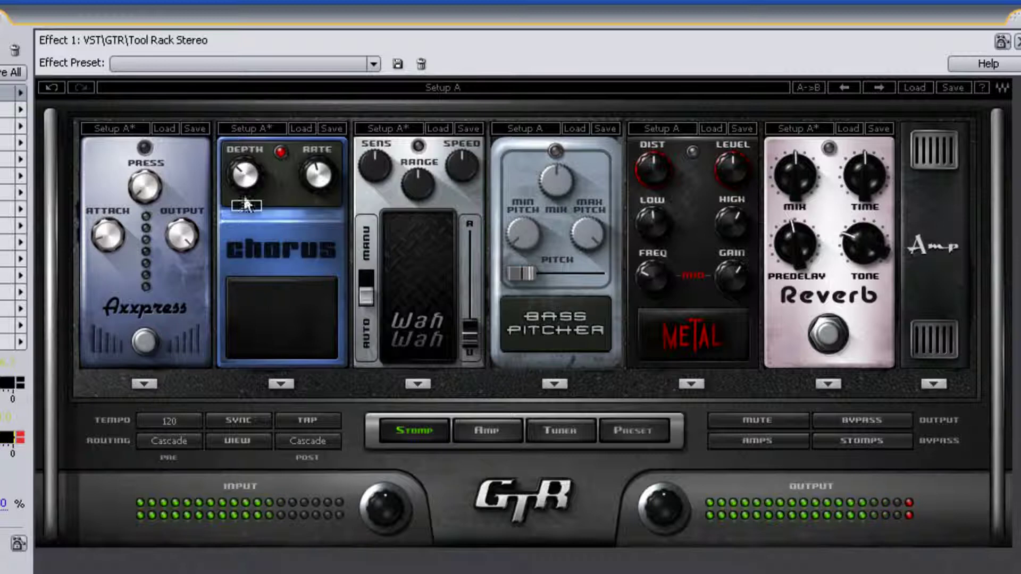
left_click(298, 335)
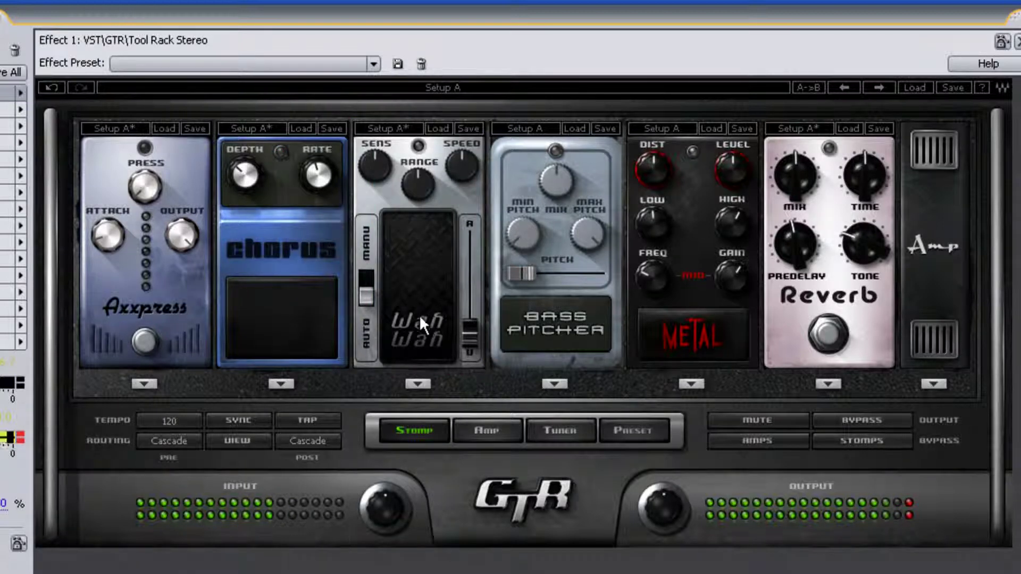
left_click(413, 334)
left_click(413, 346)
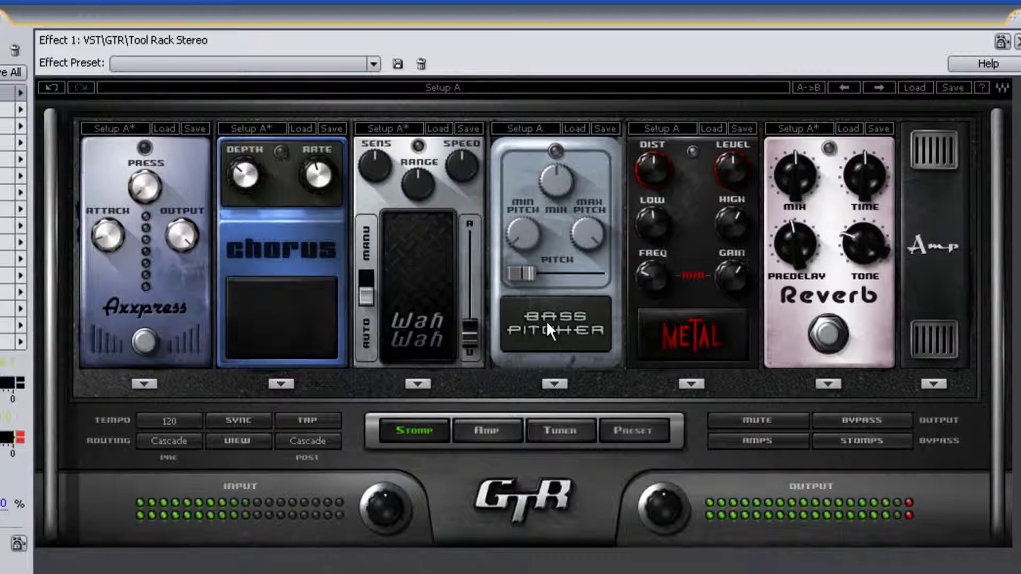
- Audition Bass Pitcher, Metal with distortion lowered from 50 to 8, and Reverb, bypassing each afterward
left_click(563, 330)
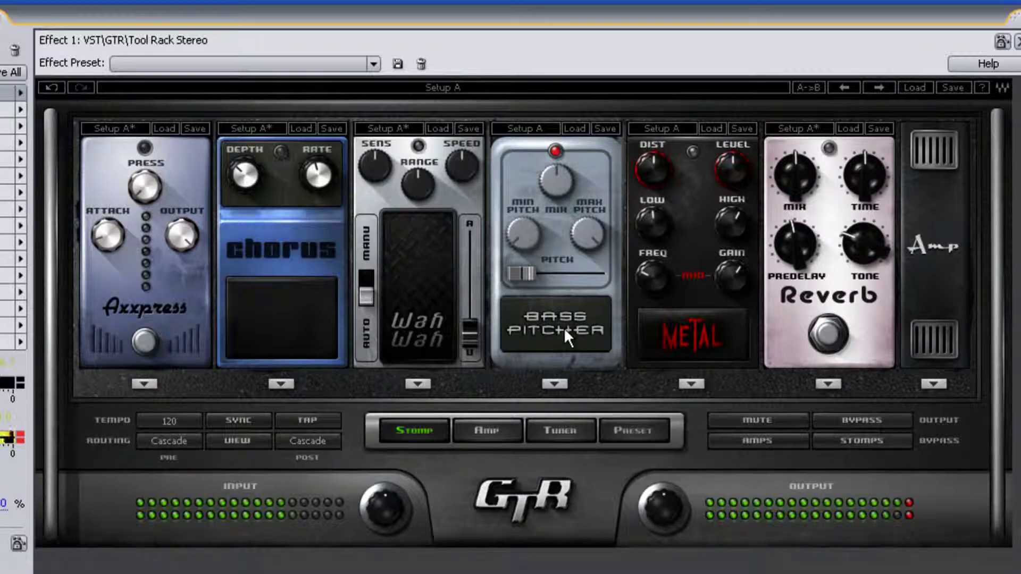
left_click(565, 328)
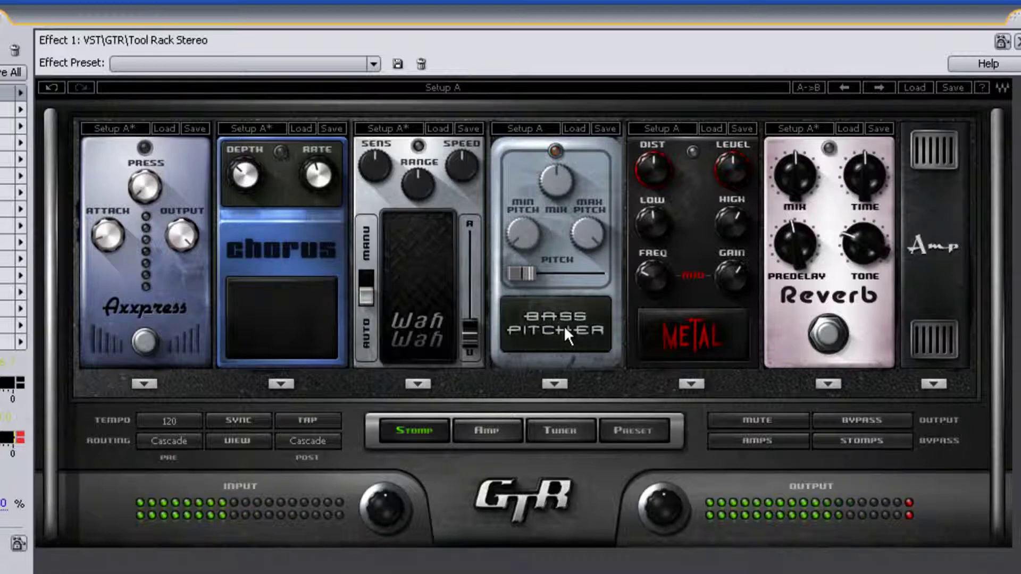
left_click(682, 339)
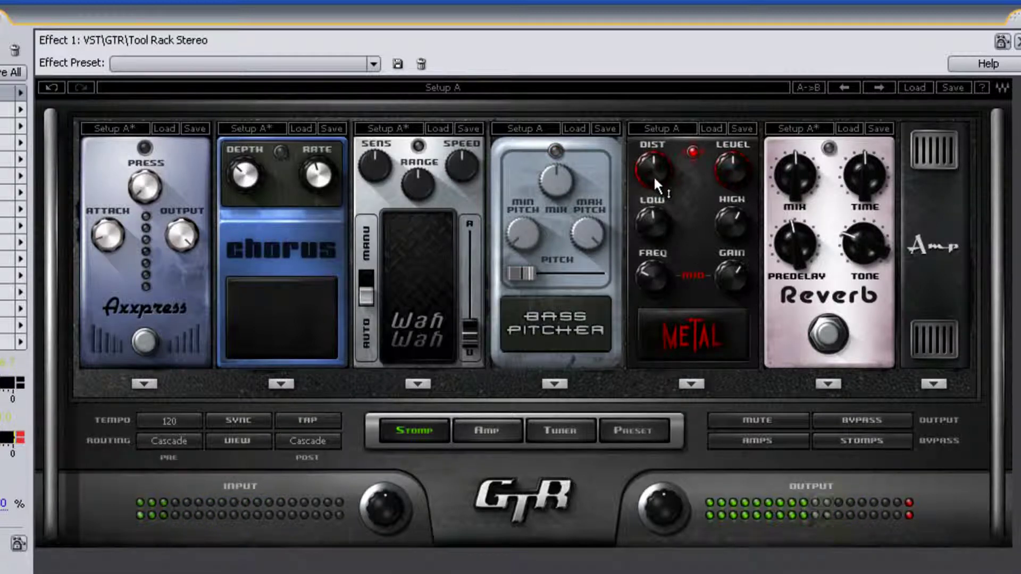
mouse_move(654, 172)
left_click_drag(653, 164, 646, 258)
mouse_move(646, 265)
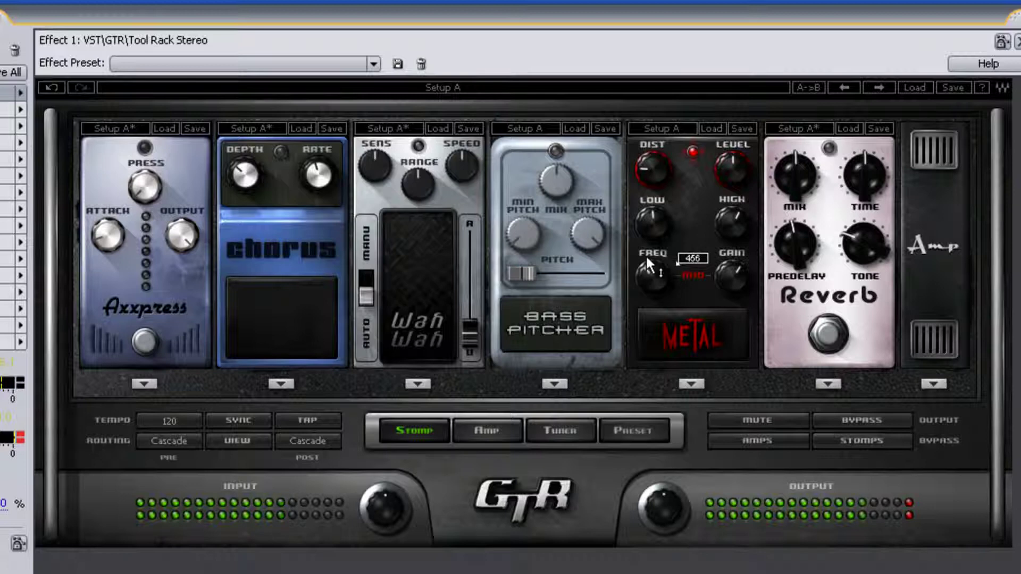
left_click(691, 333)
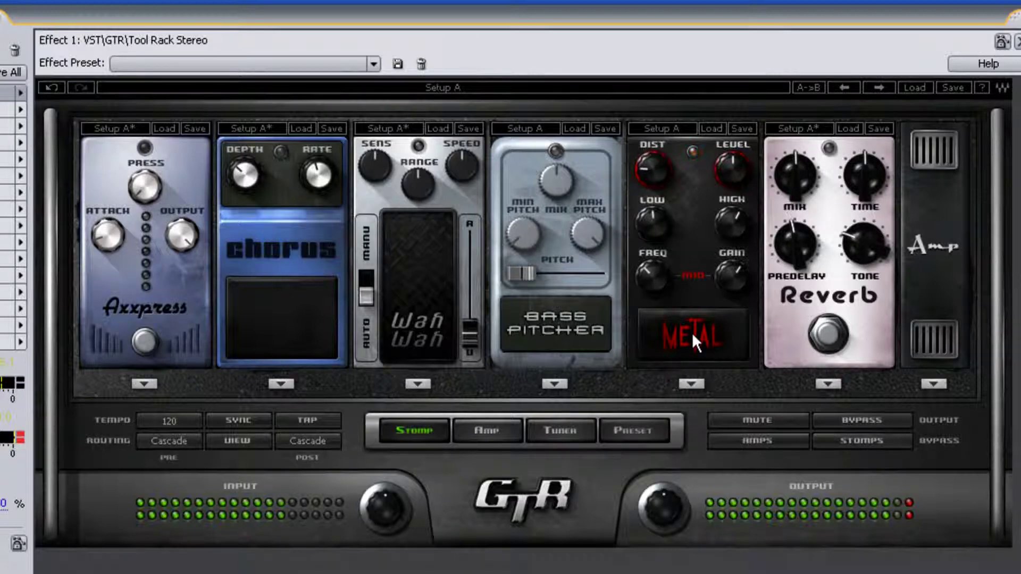
left_click(824, 335)
left_click(824, 333)
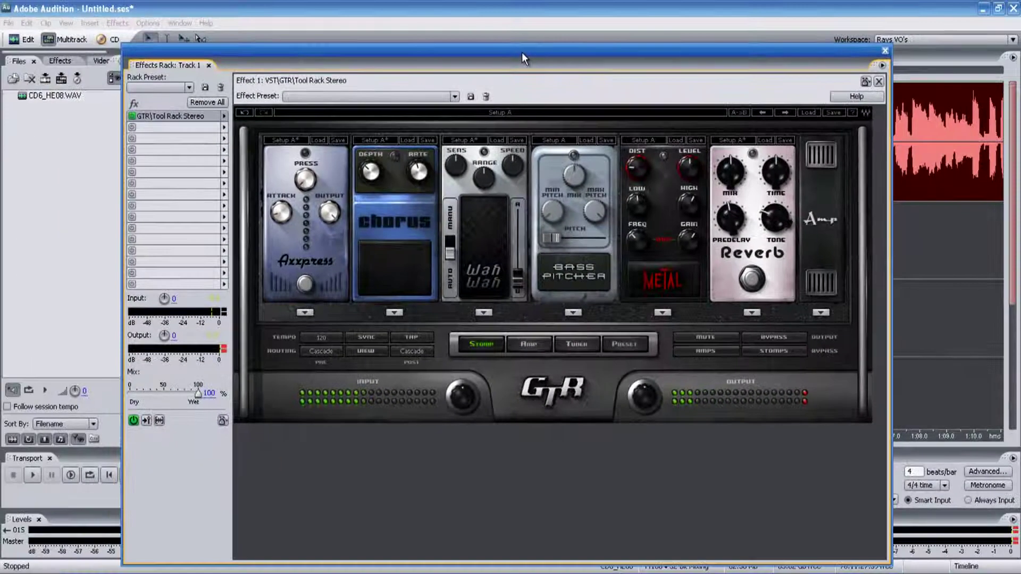
- Drag the Track 1 effects rack window up and to the right
left_click_drag(522, 53, 548, 36)
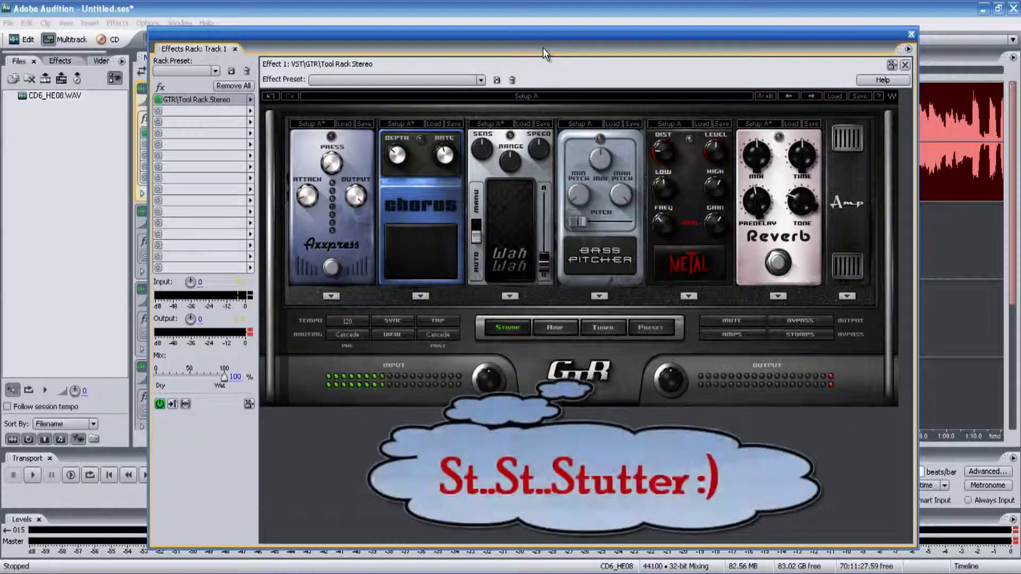